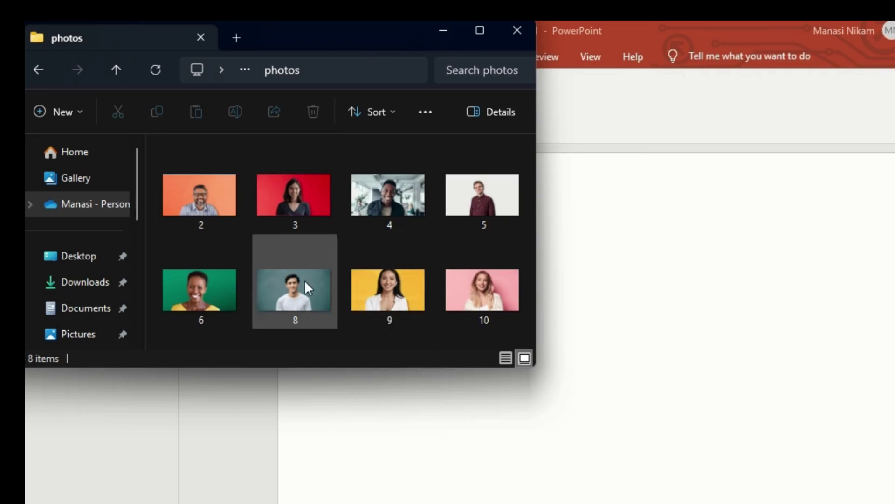
# - Insert the teal-wall portrait photo and place it at the slide's lower right
pyautogui.moveTo(304, 288)
pyautogui.mouseDown()
pyautogui.moveTo(526, 294)
pyautogui.moveTo(696, 278)
pyautogui.mouseUp()
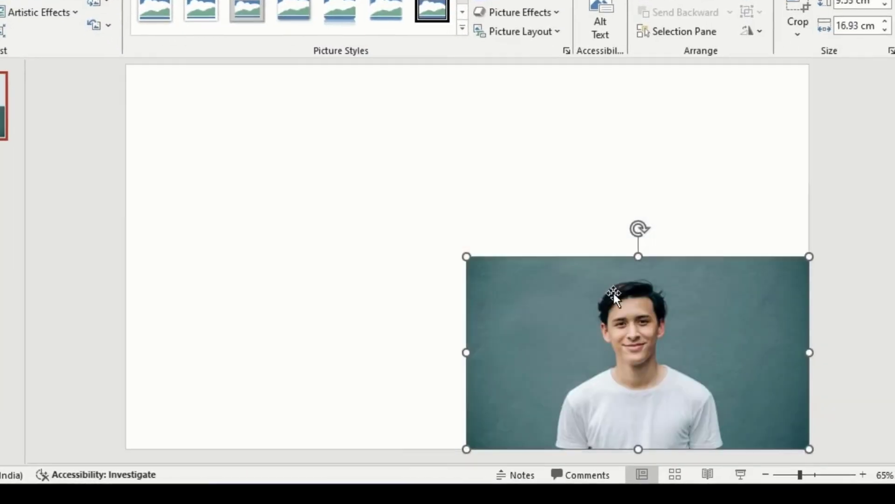
pyautogui.moveTo(614, 292); pyautogui.dragTo(585, 180)
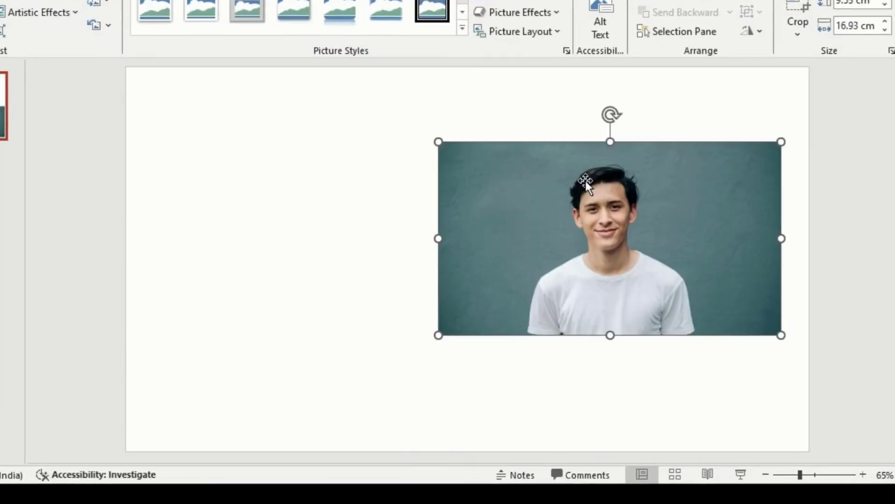
pyautogui.moveTo(666, 216); pyautogui.dragTo(608, 303)
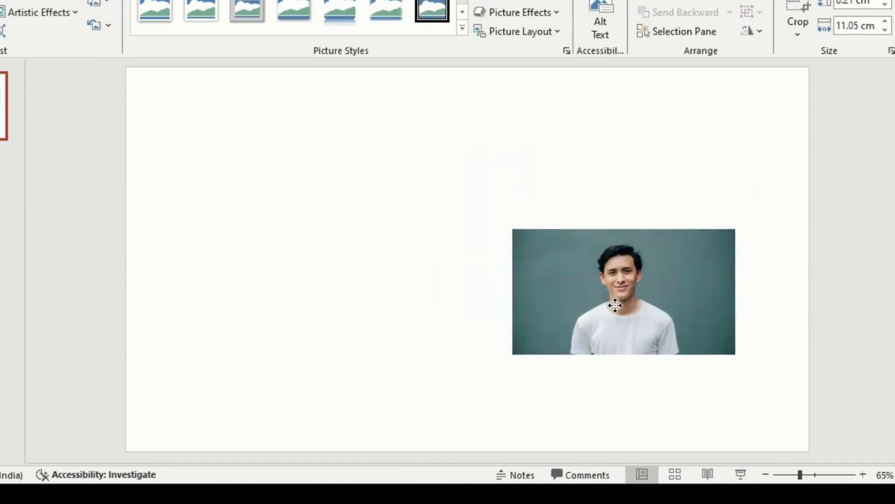
# - Crop the portrait to a rounded rectangle and trim its sides into a narrow upright shape
pyautogui.click(788, 31)
pyautogui.click(583, 72)
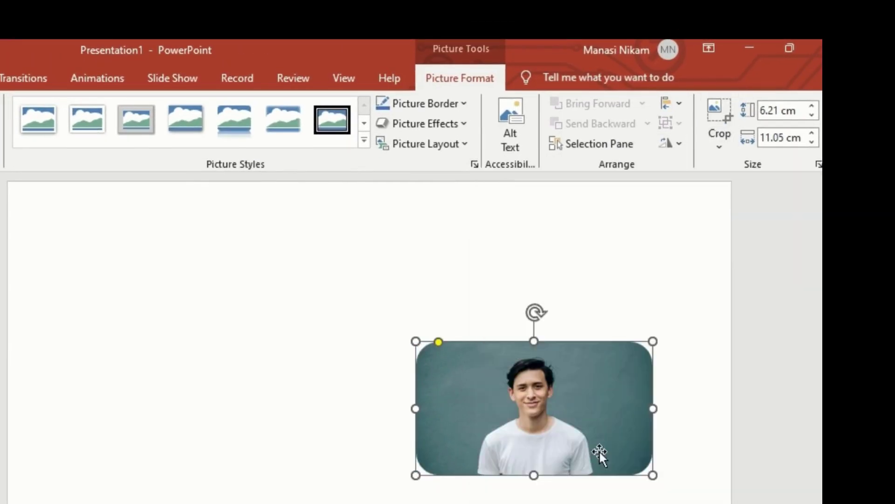
pyautogui.moveTo(653, 409); pyautogui.dragTo(620, 409)
pyautogui.click(721, 138)
pyautogui.moveTo(417, 409); pyautogui.dragTo(443, 409)
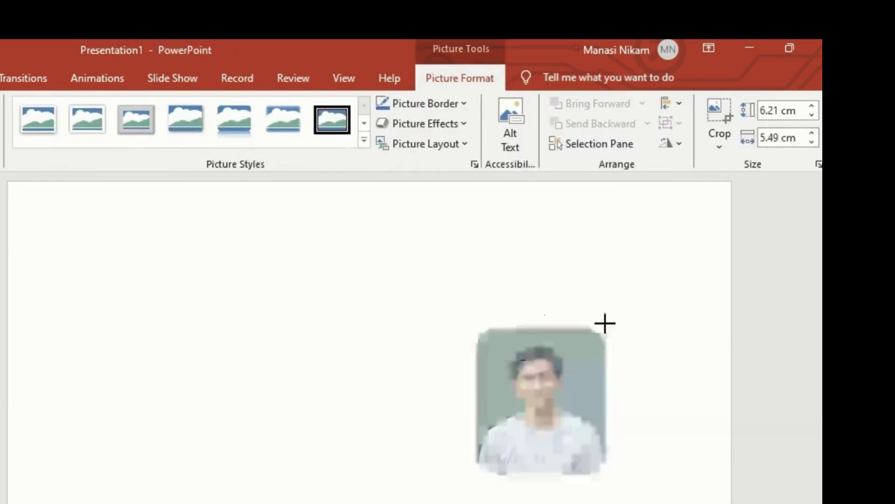
pyautogui.moveTo(365, 366)
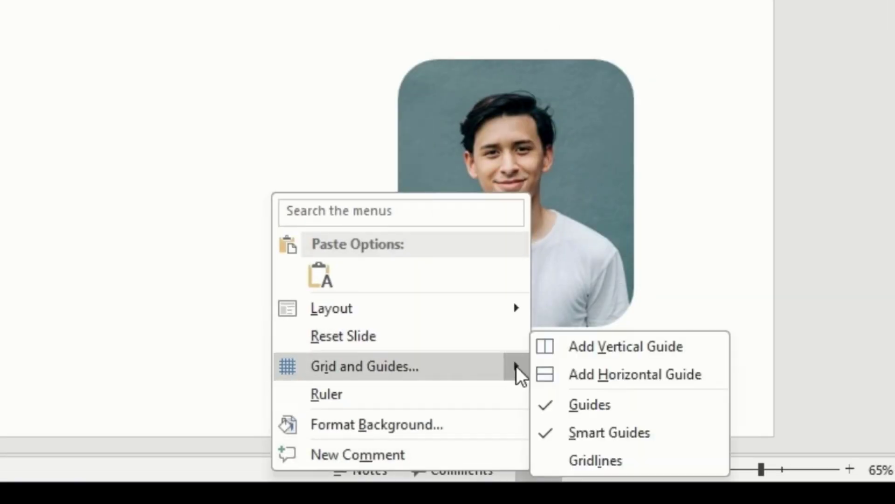
# - Add two horizontal and two vertical guides along the portrait's top, bottom and sides
pyautogui.click(562, 374)
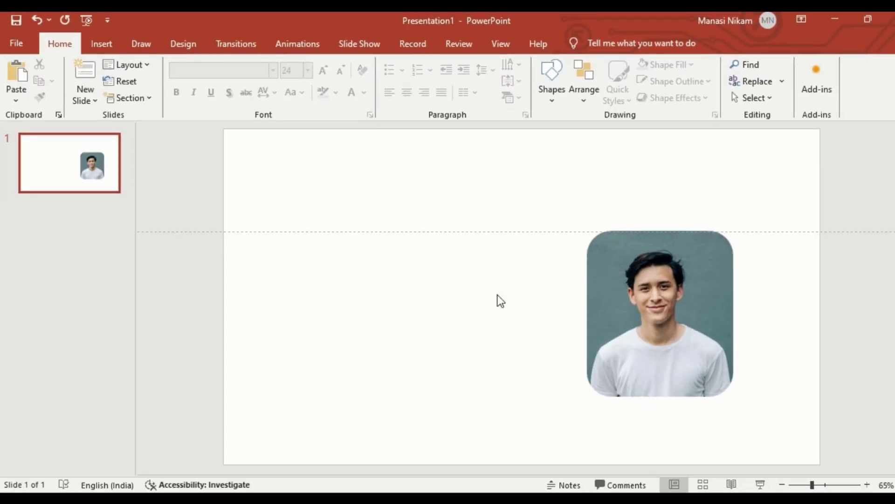
pyautogui.rightClick(497, 294)
pyautogui.moveTo(556, 402)
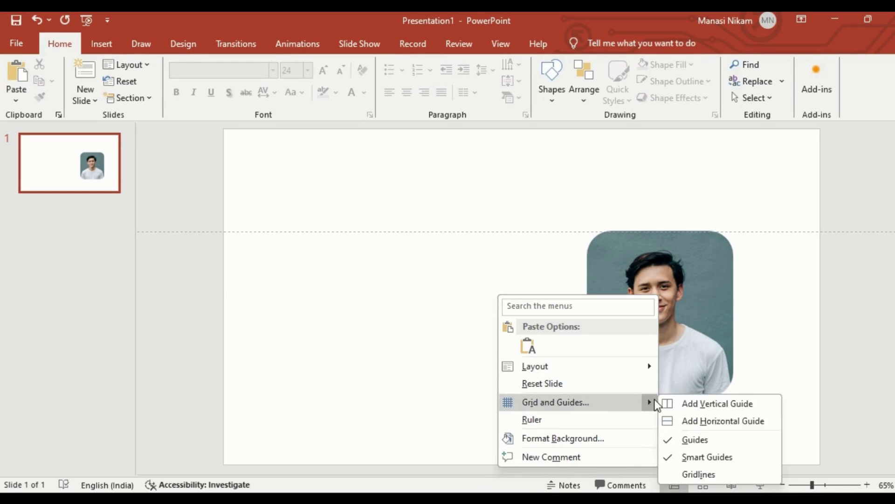
pyautogui.click(700, 421)
pyautogui.rightClick(540, 362)
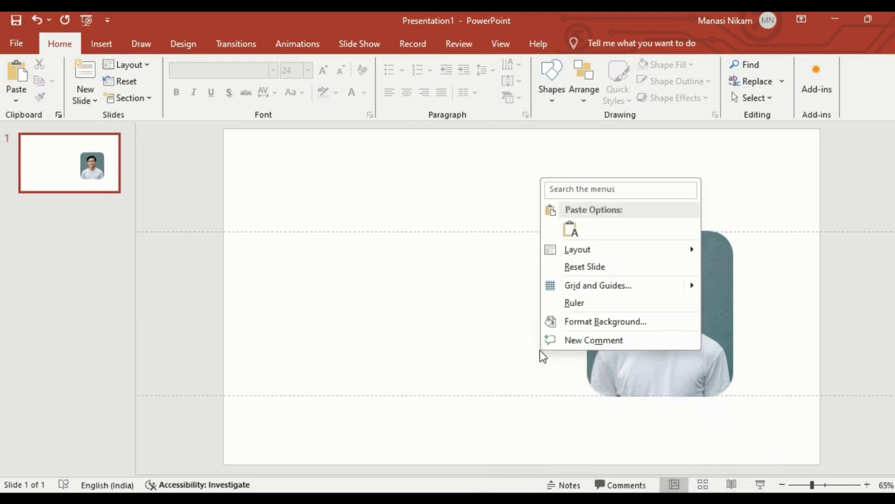
pyautogui.click(760, 286)
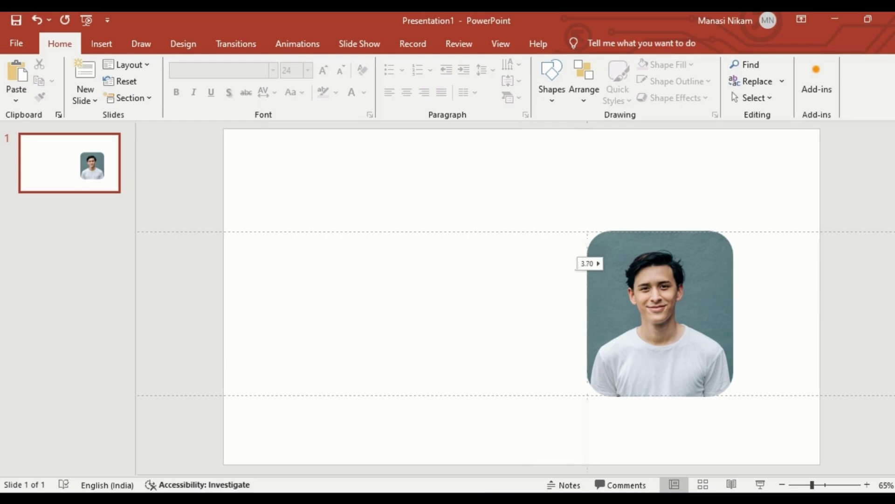
pyautogui.rightClick(540, 270)
pyautogui.click(765, 396)
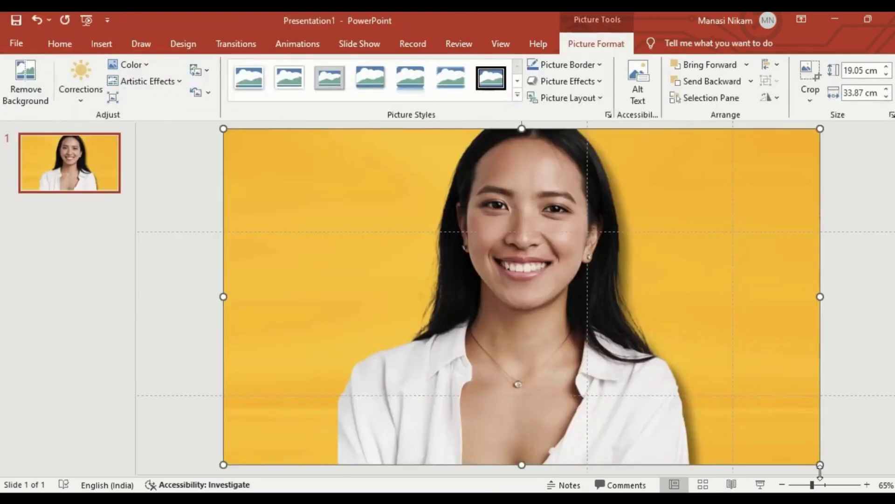
# - Insert, shrink and stack the yellow, green and pink-background photos left of the portrait
pyautogui.moveTo(820, 464)
pyautogui.mouseDown()
pyautogui.moveTo(646, 353)
pyautogui.moveTo(413, 237)
pyautogui.mouseUp()
pyautogui.moveTo(318, 183); pyautogui.dragTo(477, 304)
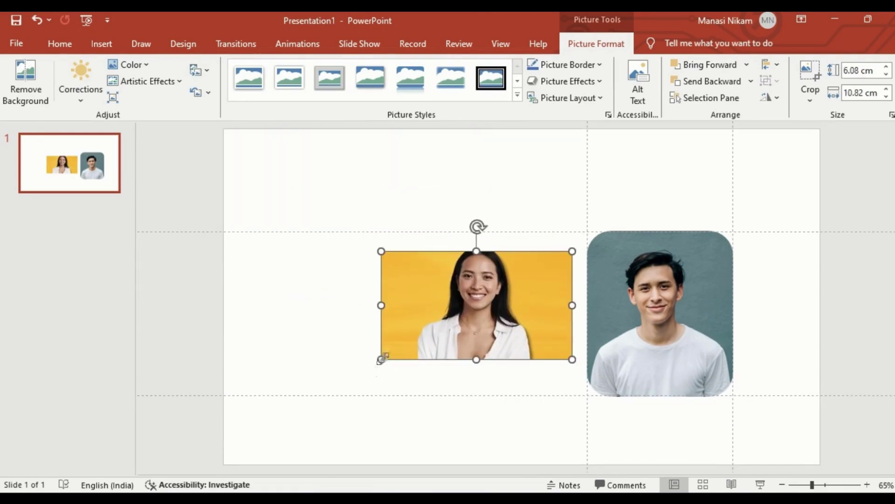
pyautogui.moveTo(382, 359); pyautogui.dragTo(487, 300)
pyautogui.moveTo(542, 267); pyautogui.dragTo(549, 306)
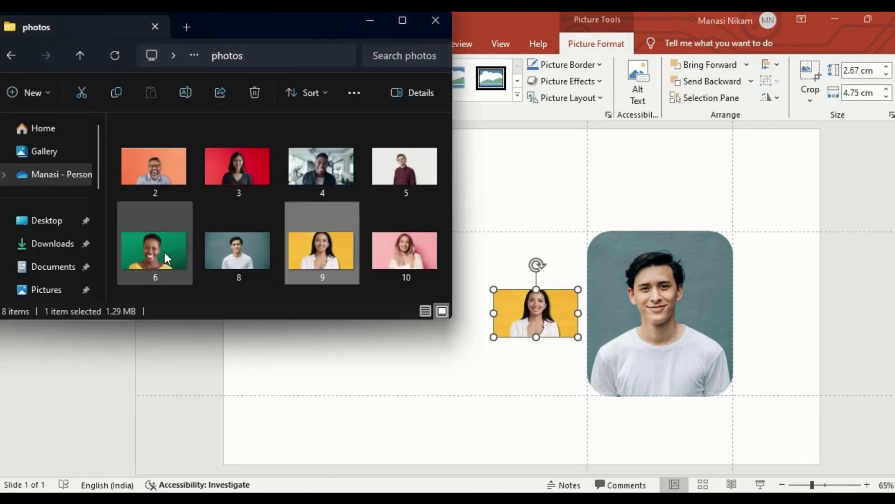
pyautogui.moveTo(167, 257)
pyautogui.mouseDown()
pyautogui.moveTo(506, 344)
pyautogui.moveTo(461, 337)
pyautogui.mouseUp()
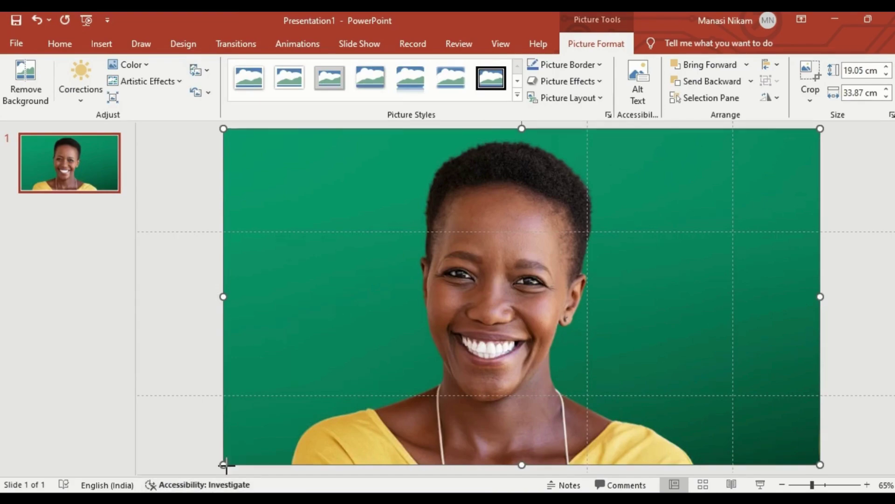
pyautogui.moveTo(224, 465); pyautogui.dragTo(330, 406)
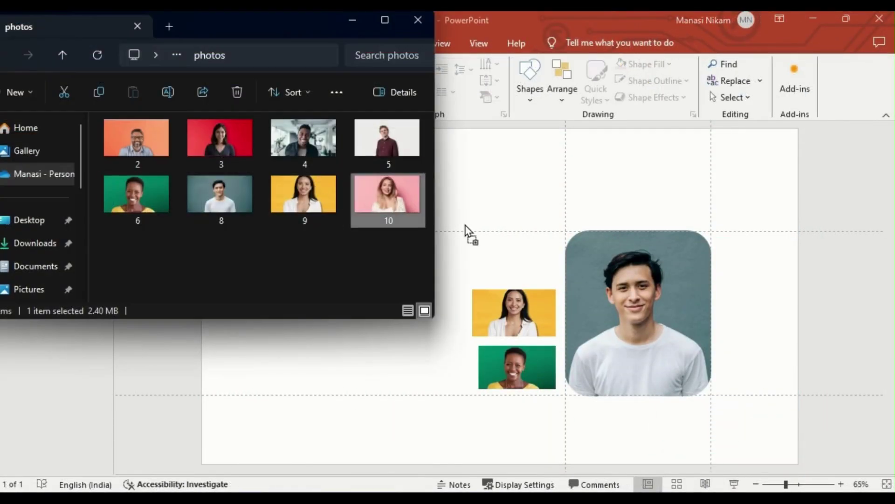
pyautogui.moveTo(389, 196); pyautogui.dragTo(466, 226)
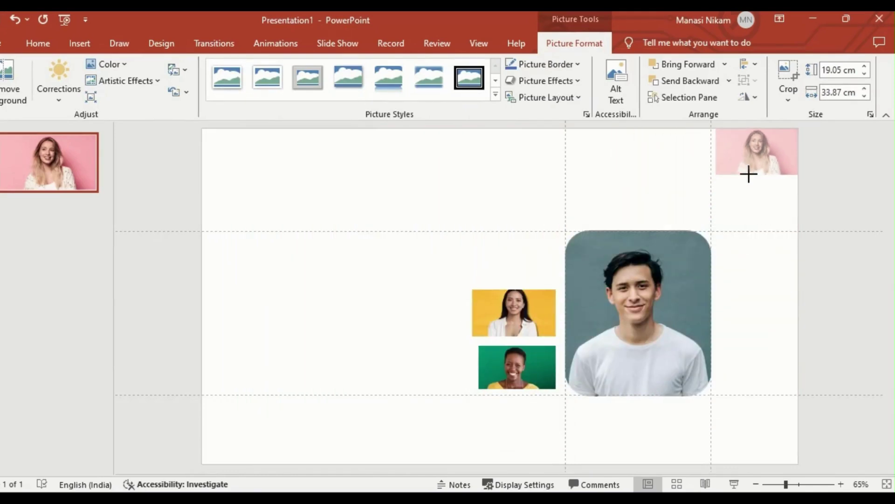
pyautogui.moveTo(758, 153); pyautogui.dragTo(515, 255)
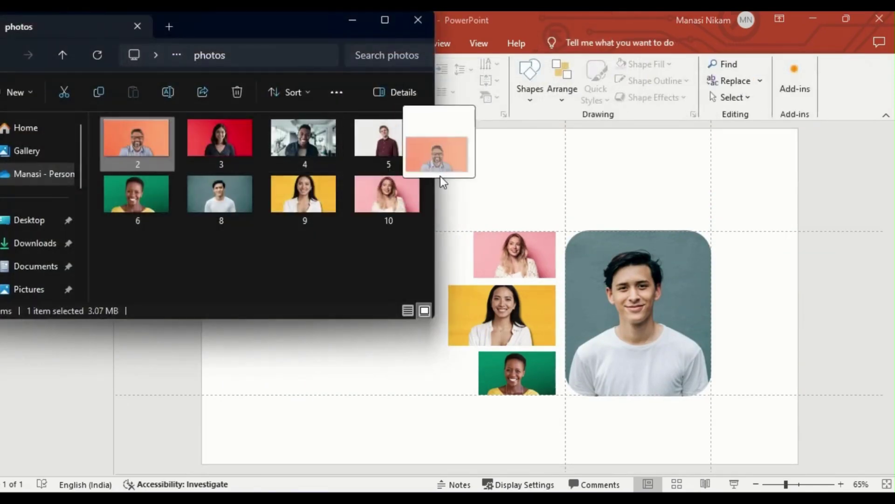
# - Add the orange-background man photo, removing and reinserting a misplaced copy
pyautogui.moveTo(388, 142); pyautogui.dragTo(467, 196)
pyautogui.moveTo(206, 470)
pyautogui.mouseDown()
pyautogui.moveTo(605, 199)
pyautogui.moveTo(662, 206)
pyautogui.mouseUp()
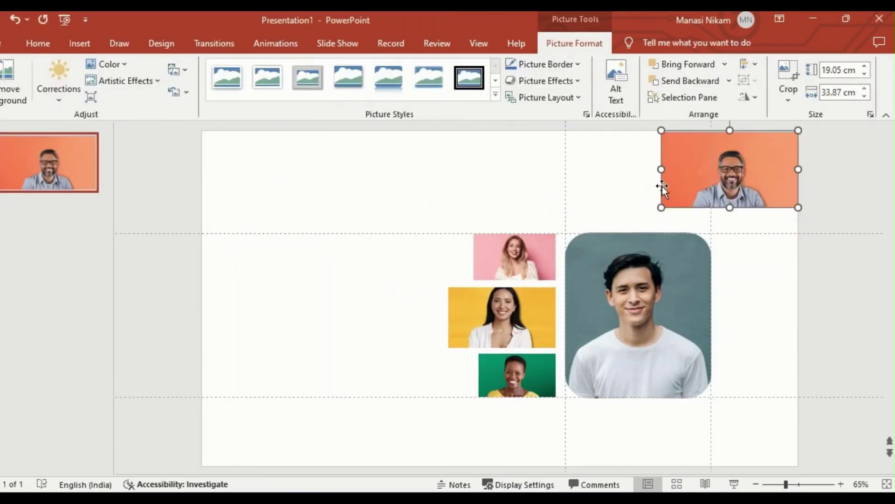
pyautogui.moveTo(731, 168); pyautogui.dragTo(555, 184)
pyautogui.press('Delete')
pyautogui.moveTo(514, 211); pyautogui.dragTo(515, 211)
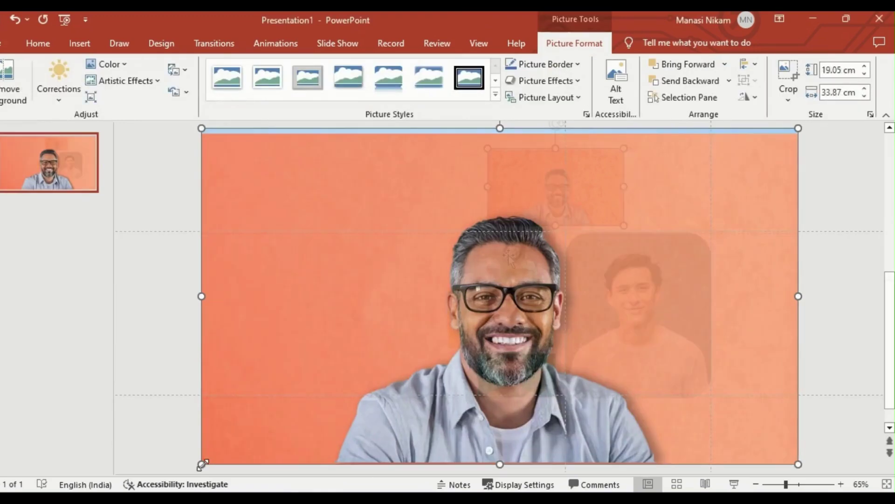
pyautogui.hotkey('alt', 'Tab')
# - Insert and shrink the red-background photo beside the orange one and the office photo right of the portrait
pyautogui.moveTo(227, 152); pyautogui.dragTo(327, 210)
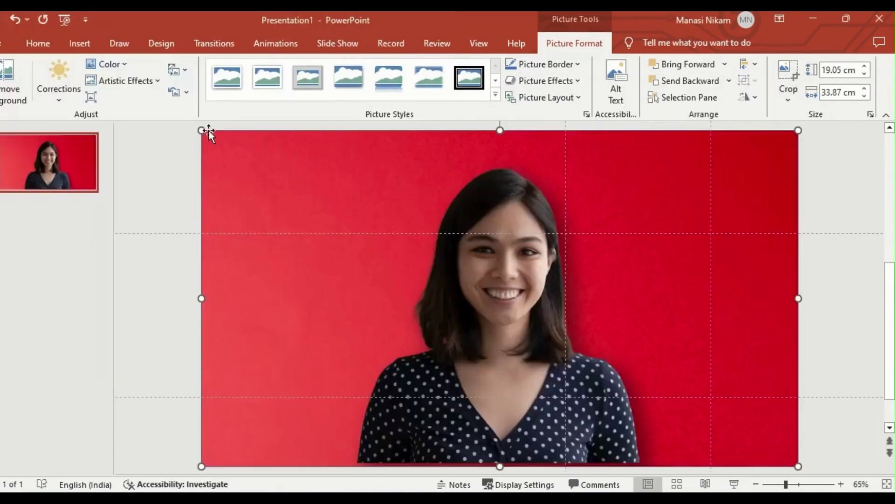
pyautogui.moveTo(207, 130); pyautogui.dragTo(690, 402)
pyautogui.moveTo(742, 429)
pyautogui.mouseDown()
pyautogui.moveTo(680, 196)
pyautogui.moveTo(693, 205)
pyautogui.mouseUp()
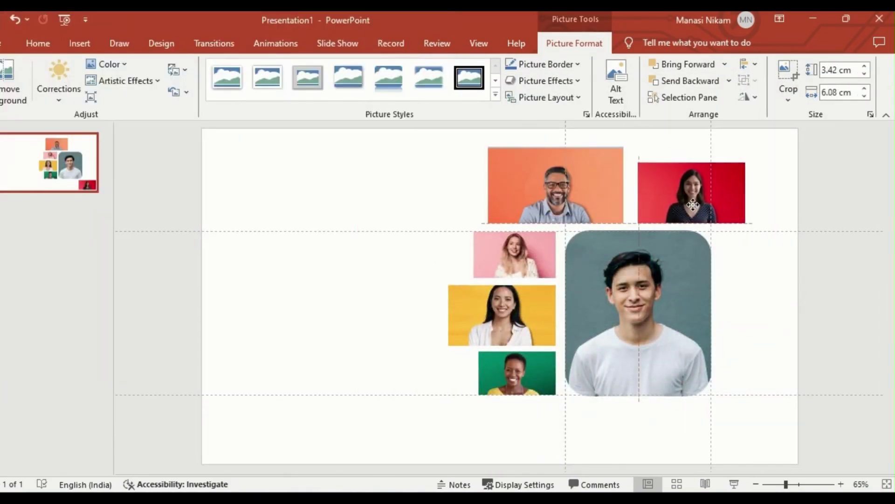
pyautogui.hotkey('alt', 'Tab')
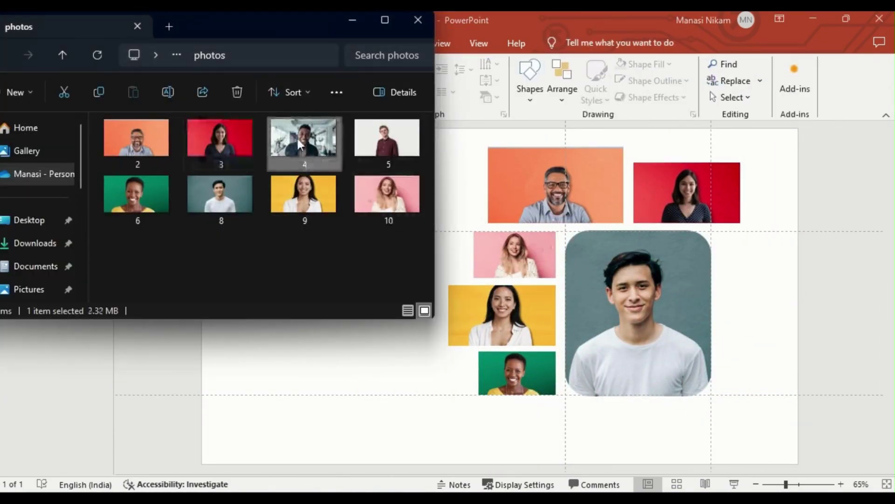
pyautogui.moveTo(297, 136); pyautogui.dragTo(327, 210)
pyautogui.moveTo(201, 466); pyautogui.dragTo(714, 187)
pyautogui.moveTo(775, 202); pyautogui.dragTo(756, 358)
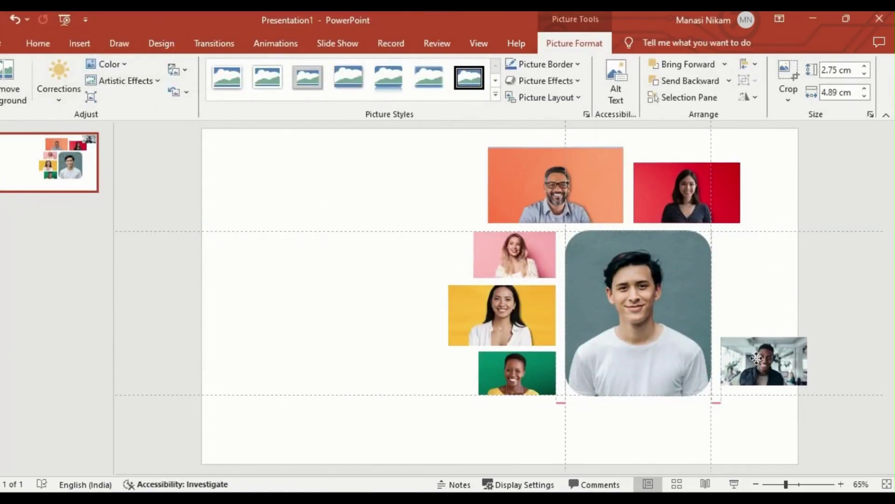
pyautogui.moveTo(807, 338); pyautogui.dragTo(794, 342)
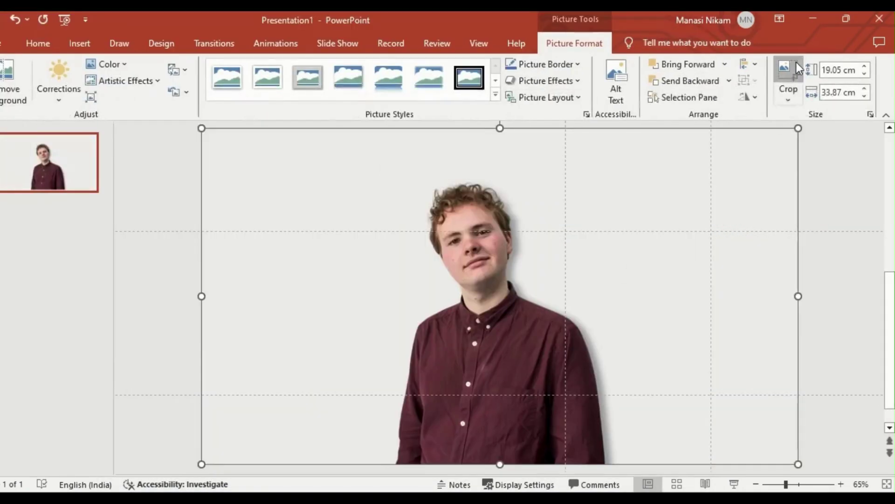
# - Crop the maroon-shirt portrait's sides, shrink it and place it right of the rounded photo
pyautogui.click(788, 70)
pyautogui.moveTo(799, 296); pyautogui.dragTo(634, 296)
pyautogui.moveTo(201, 296); pyautogui.dragTo(374, 296)
pyautogui.press('Escape')
pyautogui.moveTo(373, 464); pyautogui.dragTo(448, 246)
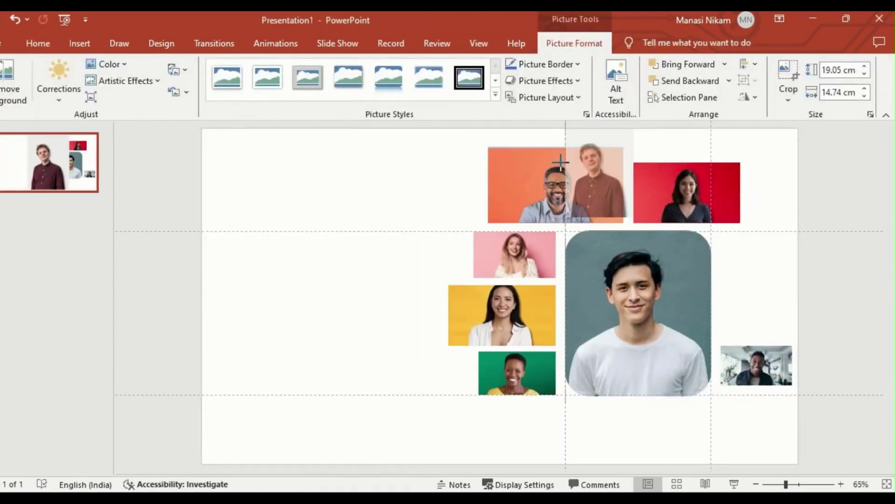
pyautogui.moveTo(514, 303); pyautogui.dragTo(742, 279)
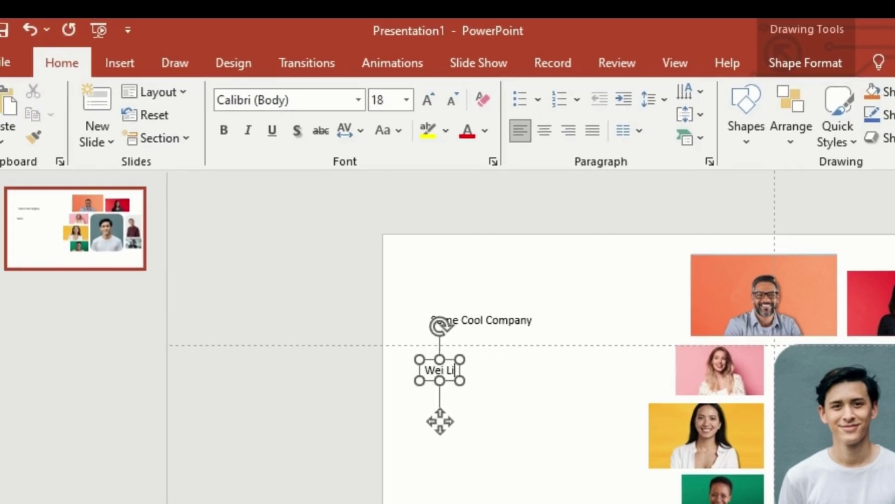
# - Set the 'Wei Li' name text to Segoe UI Black at size 48
pyautogui.hotkey('ctrl', 'a')
pyautogui.click(359, 99)
pyautogui.scroll(-3, 345, 190)
pyautogui.scroll(-5, 338, 373)
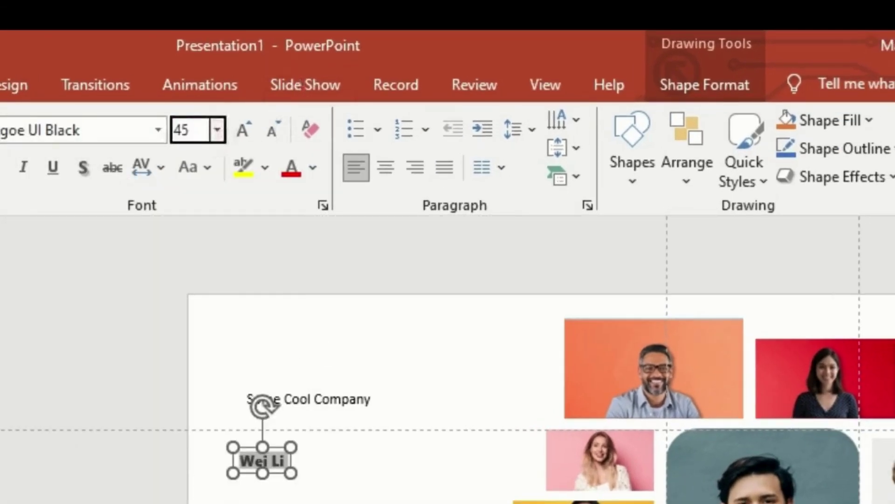
pyautogui.press('BackSpace')
pyautogui.write('8')
pyautogui.press('Return')
# - Colour the name teal using the eyedropper on the portrait's background
pyautogui.click(233, 88)
pyautogui.click(380, 309)
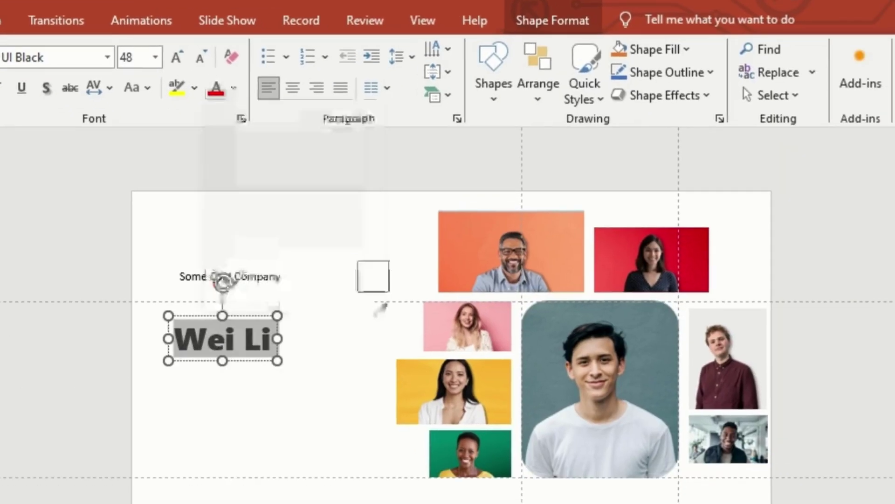
pyautogui.click(532, 320)
pyautogui.click(323, 361)
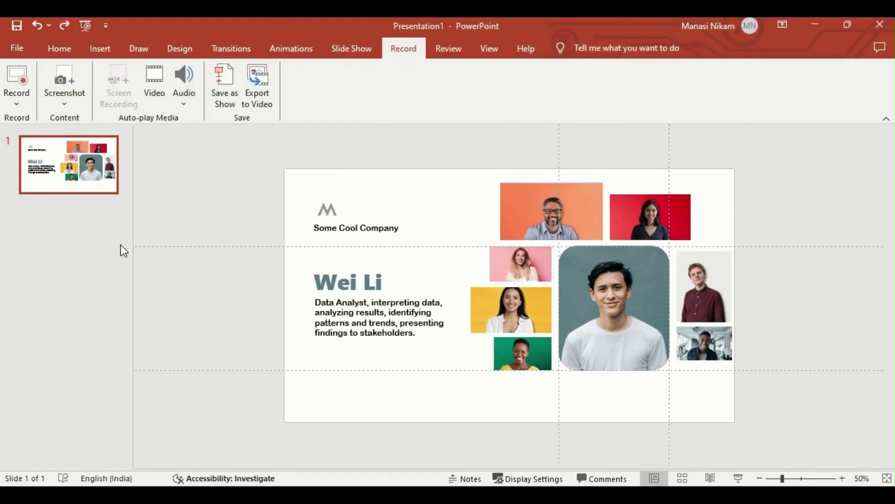
pyautogui.rightClick(99, 164)
pyautogui.click(150, 283)
pyautogui.click(529, 350)
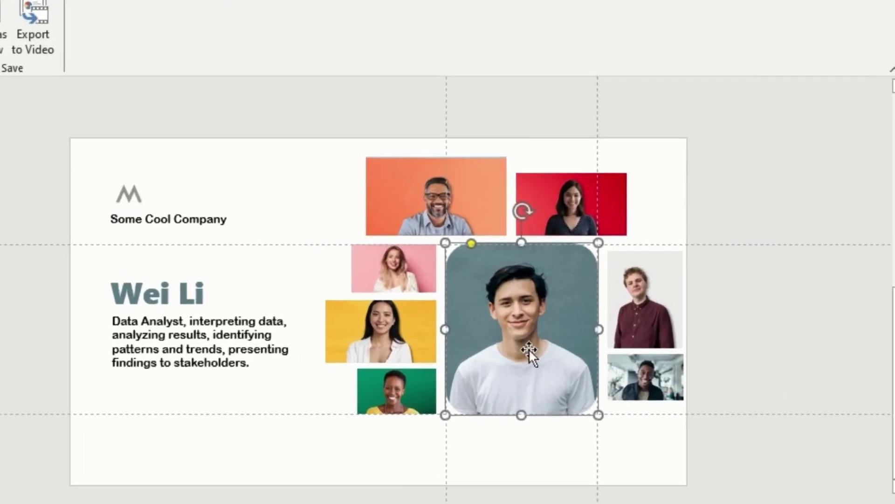
pyautogui.rightClick(528, 350)
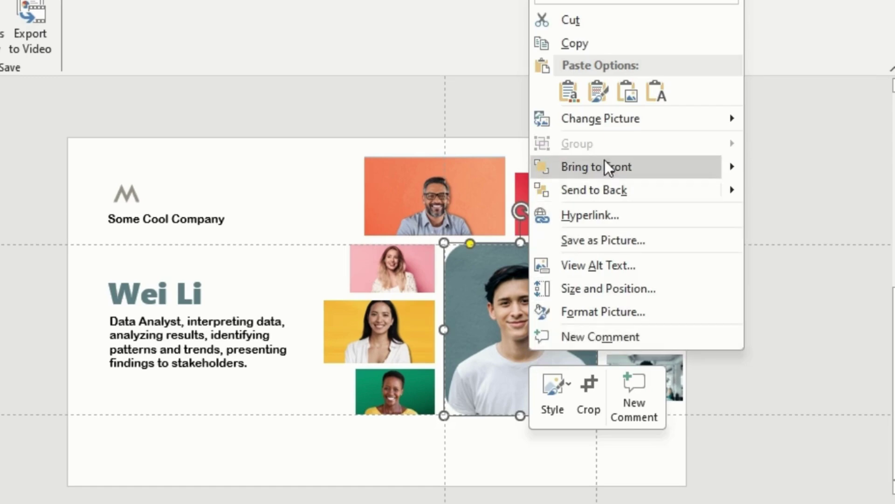
pyautogui.moveTo(601, 118)
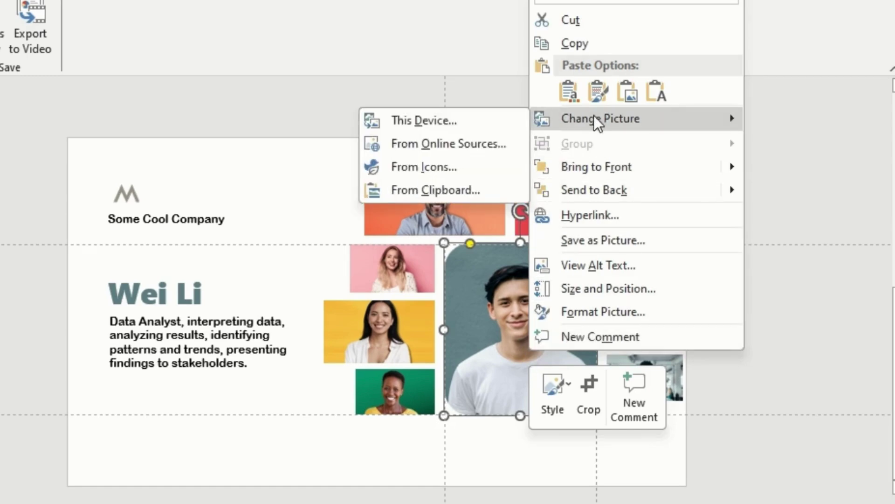
pyautogui.click(467, 119)
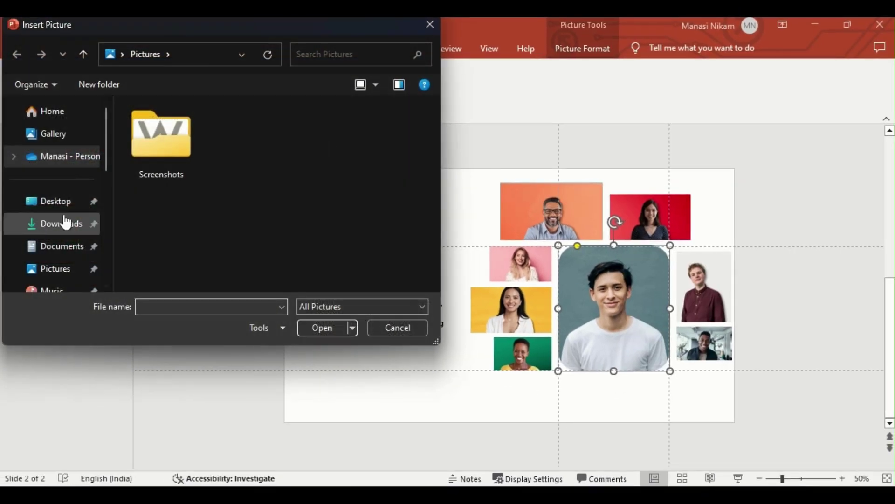
pyautogui.scroll(-5, 66, 223)
pyautogui.click(66, 176)
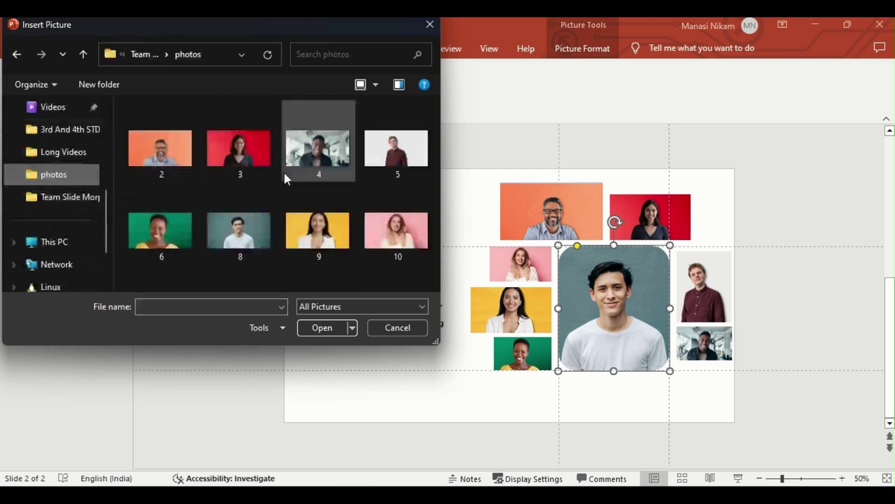
pyautogui.click(328, 157)
pyautogui.click(313, 329)
# - Replace the bottom-right photo with picture 5 and the tall right-side photo with picture 3
pyautogui.rightClick(685, 354)
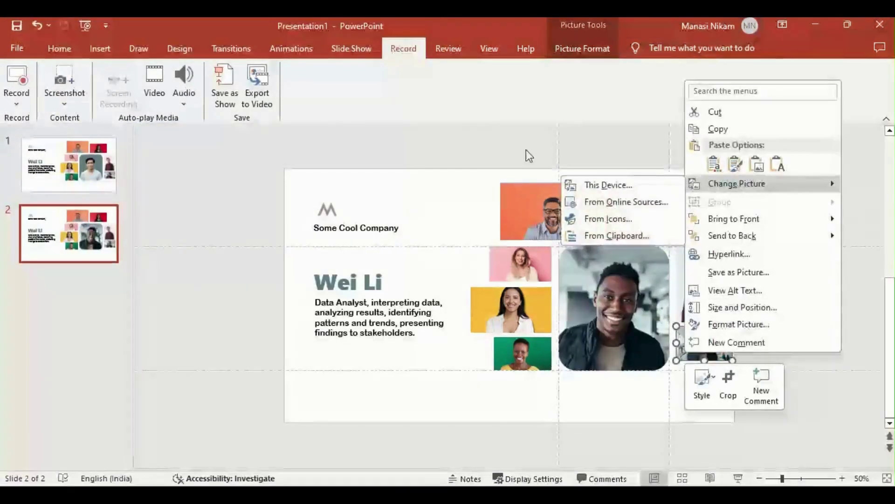
pyautogui.click(609, 184)
pyautogui.click(402, 187)
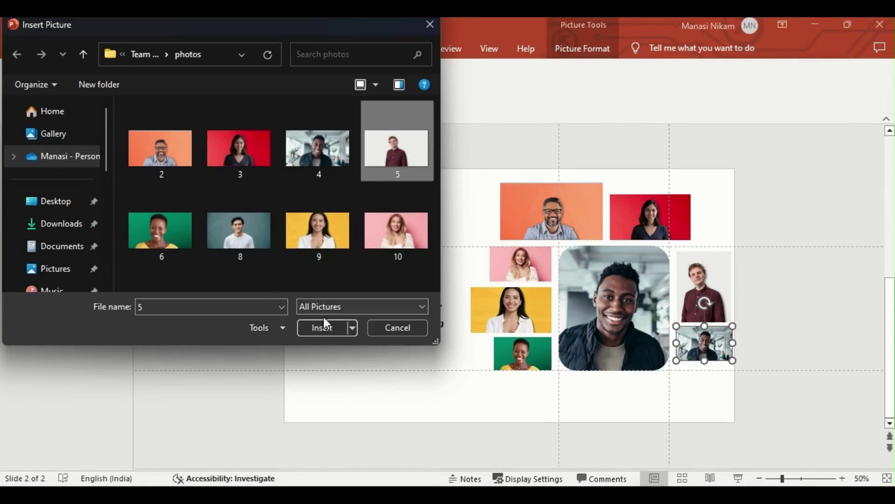
pyautogui.click(323, 321)
pyautogui.rightClick(722, 291)
pyautogui.rightClick(695, 291)
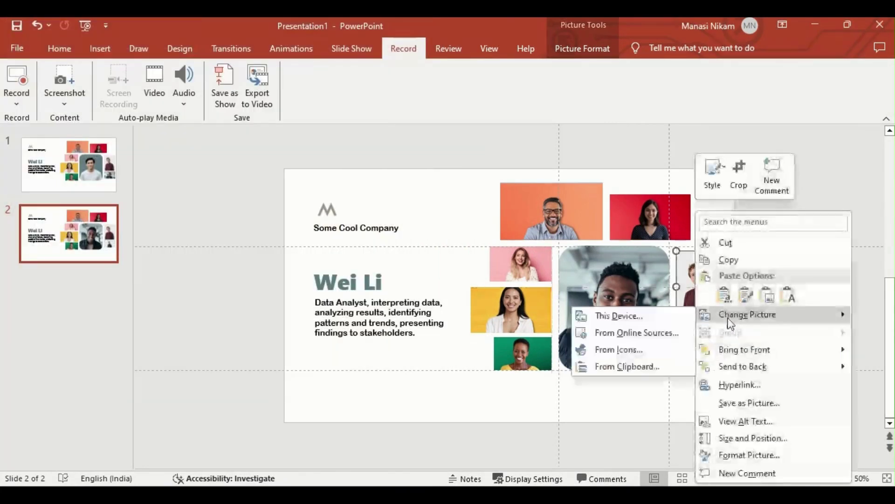
pyautogui.click(602, 314)
pyautogui.click(334, 327)
# - Replace the upper red photo with picture 2 and the upper-left orange photo with picture 10
pyautogui.rightClick(653, 215)
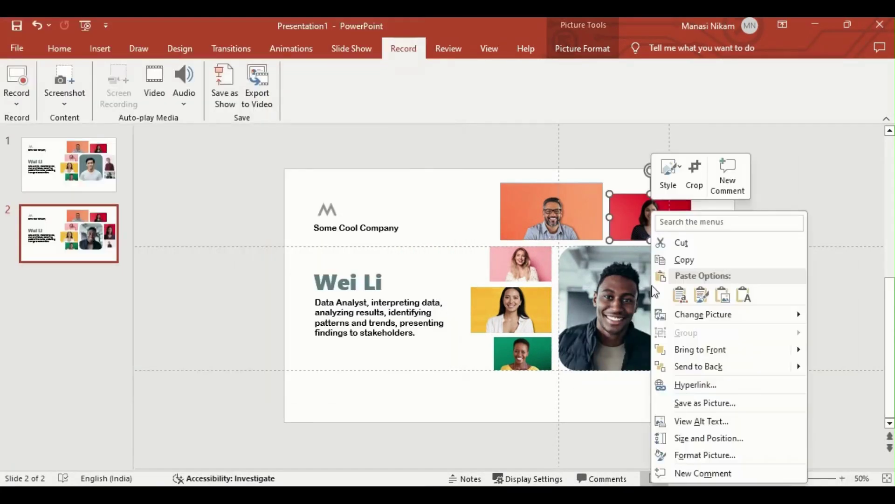
pyautogui.click(570, 314)
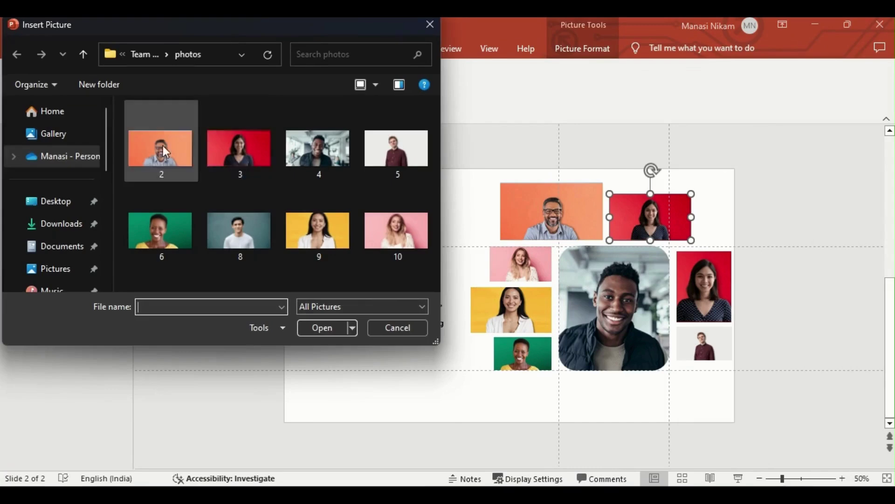
pyautogui.click(140, 150)
pyautogui.click(326, 328)
pyautogui.rightClick(541, 211)
pyautogui.click(730, 314)
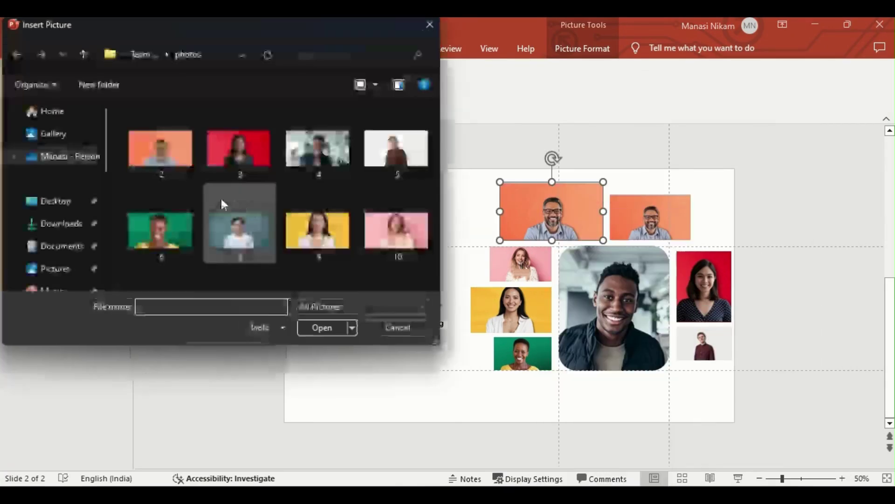
pyautogui.click(335, 327)
# - Replace the pink photo with picture 9, the yellow with picture 6, and start swapping the green one
pyautogui.rightClick(513, 264)
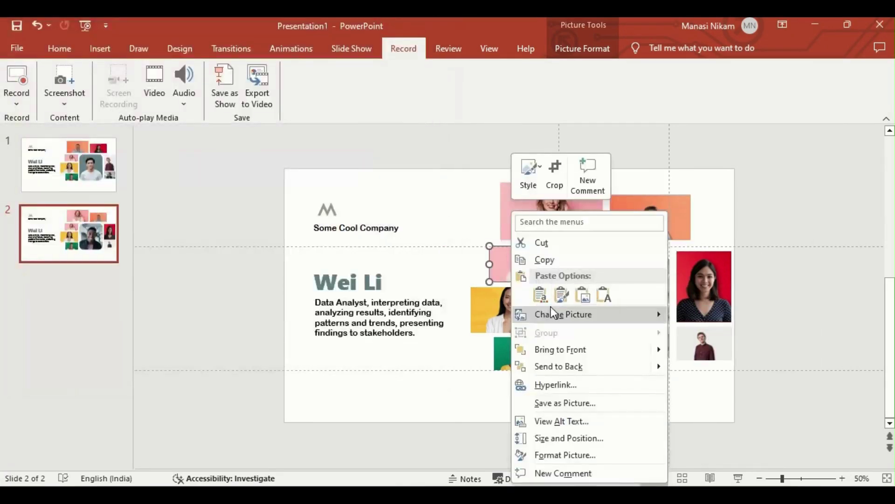
pyautogui.moveTo(563, 315)
pyautogui.click(713, 314)
pyautogui.click(318, 231)
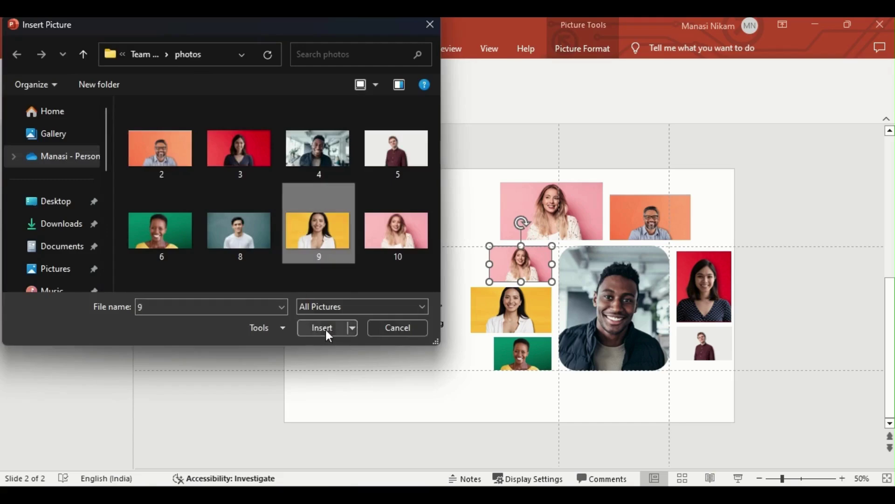
pyautogui.click(329, 329)
pyautogui.rightClick(510, 310)
pyautogui.click(694, 161)
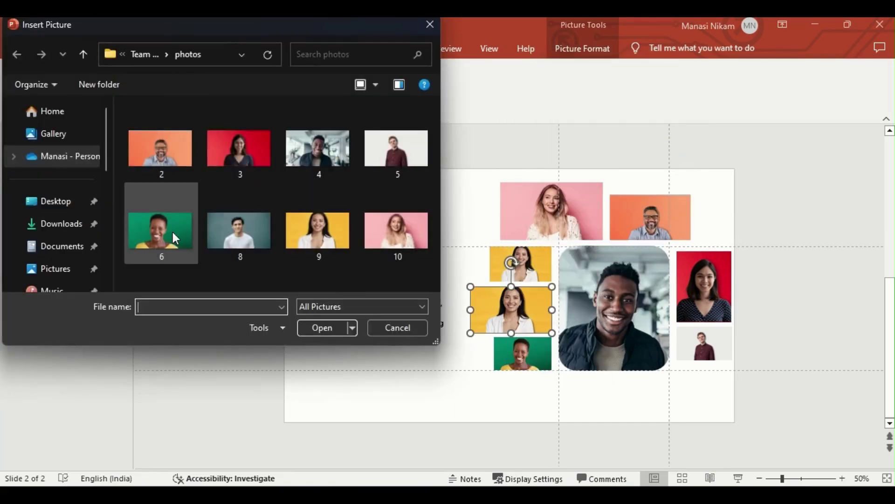
pyautogui.doubleClick(175, 238)
pyautogui.rightClick(513, 359)
pyautogui.click(700, 196)
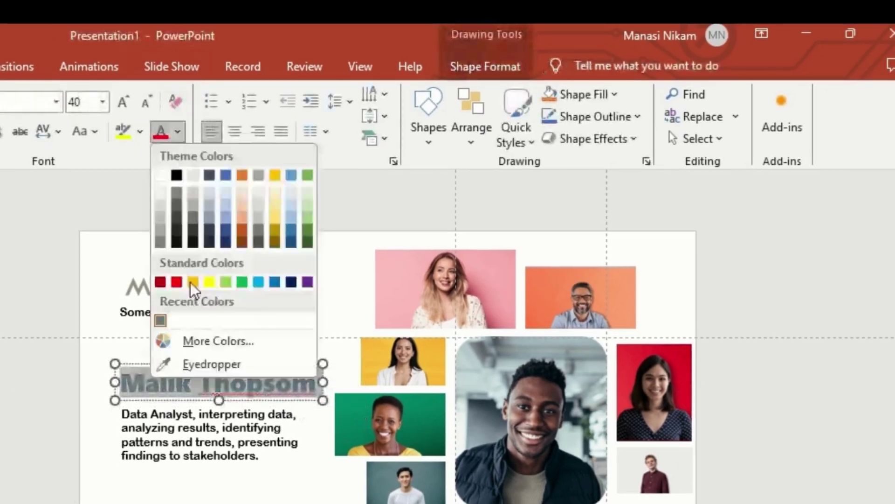
pyautogui.click(196, 365)
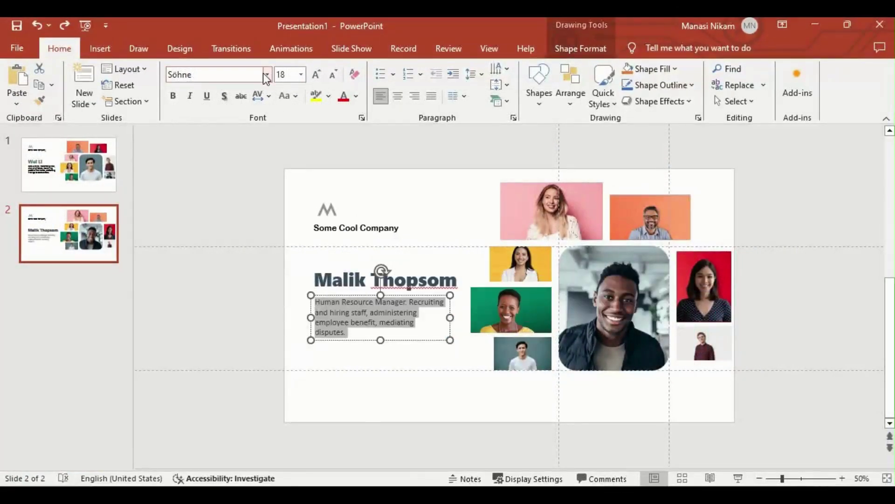
pyautogui.click(266, 75)
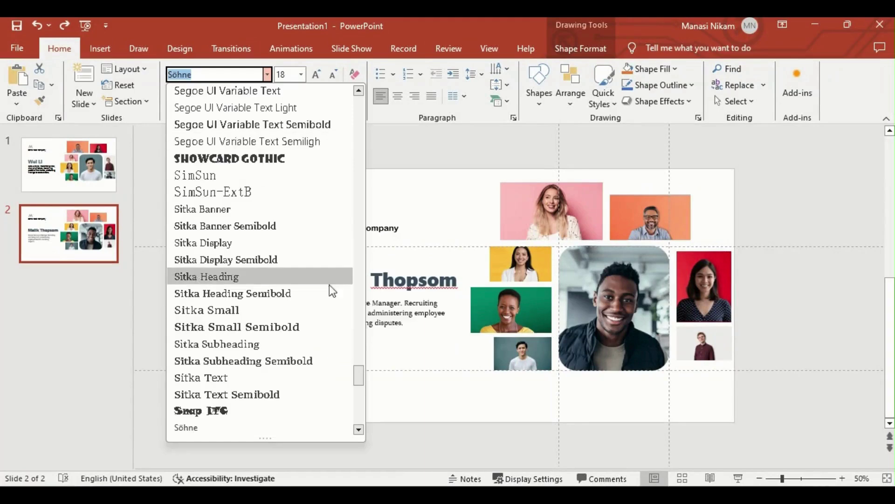
pyautogui.moveTo(358, 373); pyautogui.dragTo(219, 146)
pyautogui.click(219, 156)
pyautogui.click(395, 363)
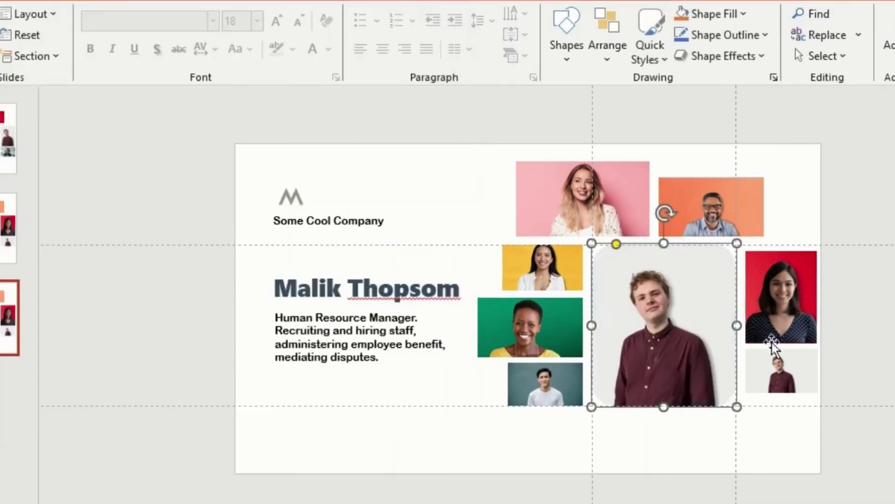
# - Put picture 3 in the small bottom-right slot and picture 2 in the tall right-side slot
pyautogui.rightClick(769, 368)
pyautogui.click(681, 142)
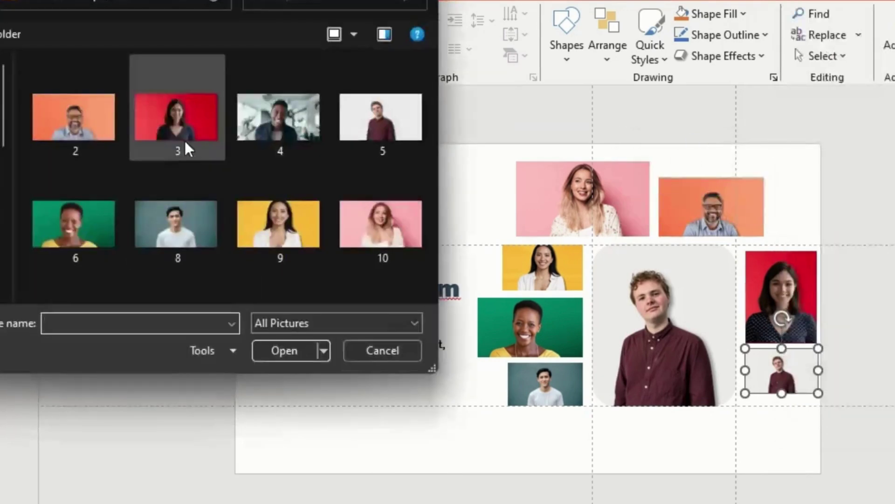
pyautogui.doubleClick(178, 121)
pyautogui.rightClick(782, 289)
pyautogui.click(653, 336)
pyautogui.click(73, 117)
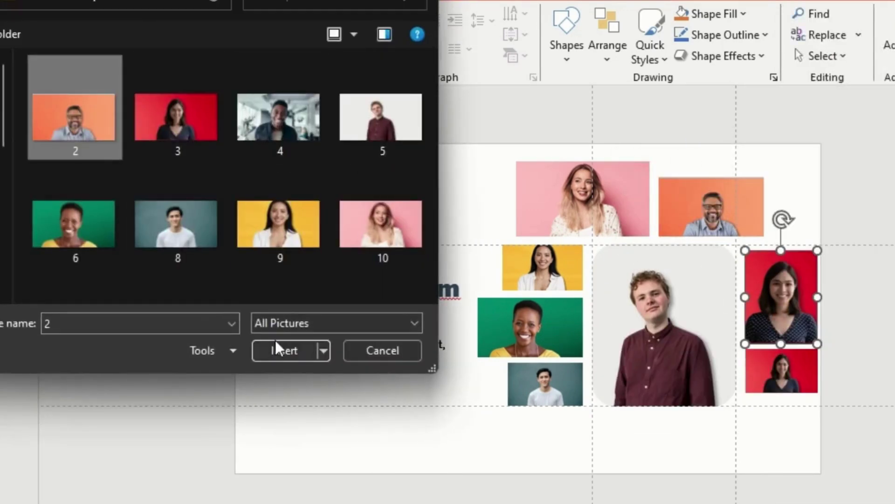
# - Put picture 10 in the upper-right slot and picture 9 in the upper-left slot
pyautogui.click(285, 351)
pyautogui.rightClick(690, 201)
pyautogui.click(700, 334)
pyautogui.doubleClick(381, 224)
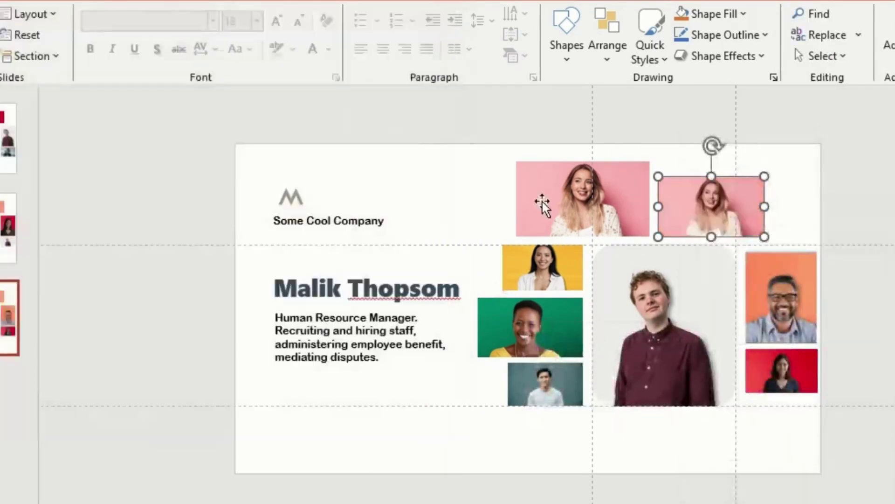
pyautogui.rightClick(541, 200)
pyautogui.click(775, 334)
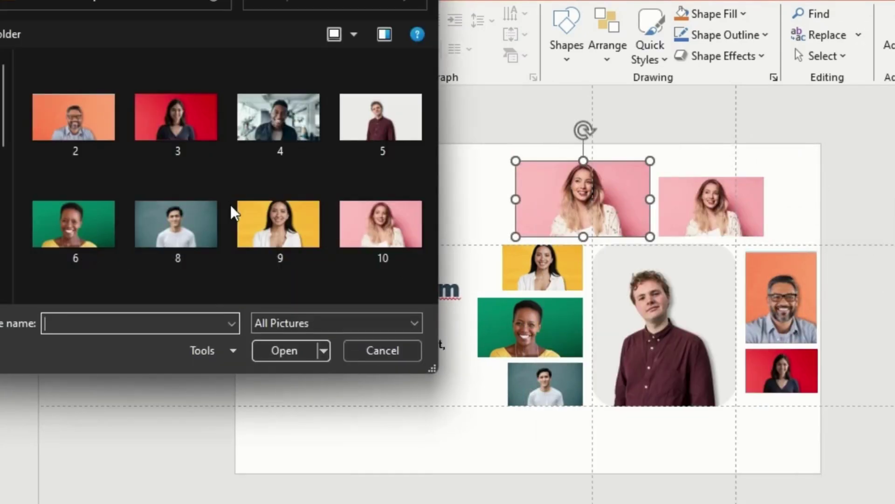
pyautogui.doubleClick(261, 220)
# - Put picture 6 in the small yellow slot and picture 8 in the green slot, then start on the bottom photo
pyautogui.rightClick(543, 266)
pyautogui.click(796, 336)
pyautogui.click(65, 239)
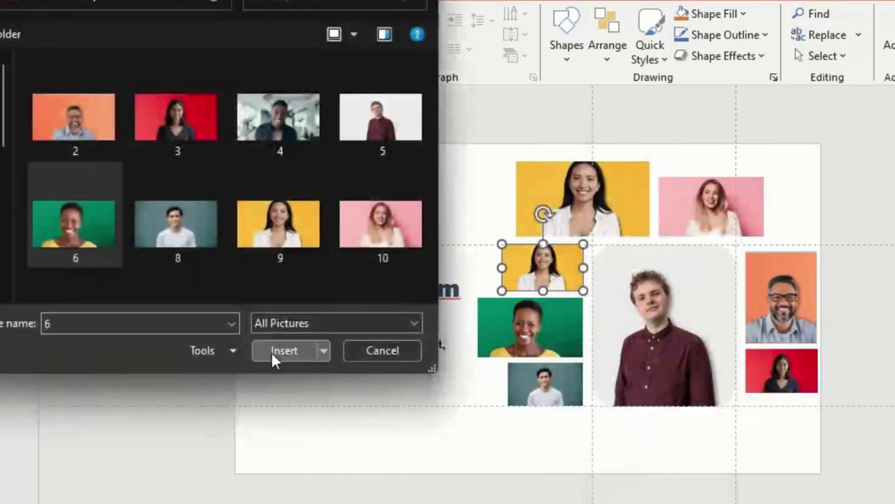
pyautogui.click(284, 350)
pyautogui.rightClick(506, 314)
pyautogui.click(742, 98)
pyautogui.click(166, 231)
pyautogui.doubleClick(166, 231)
pyautogui.rightClick(538, 390)
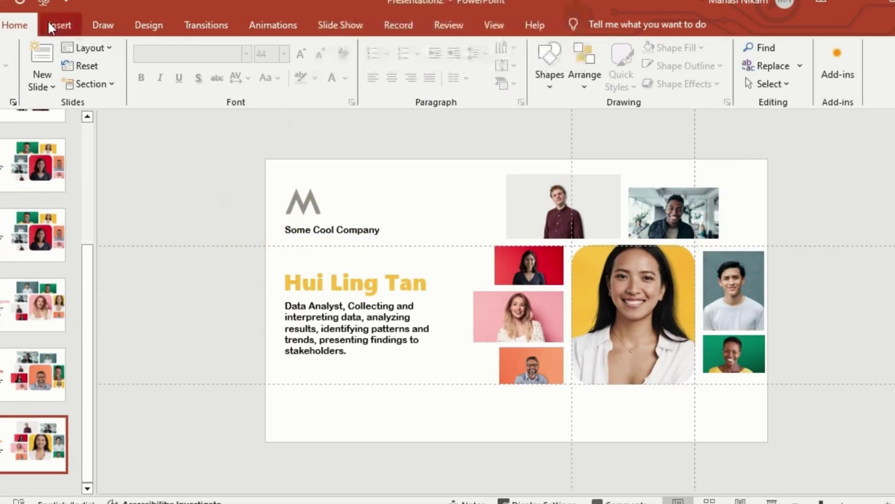
pyautogui.click(201, 31)
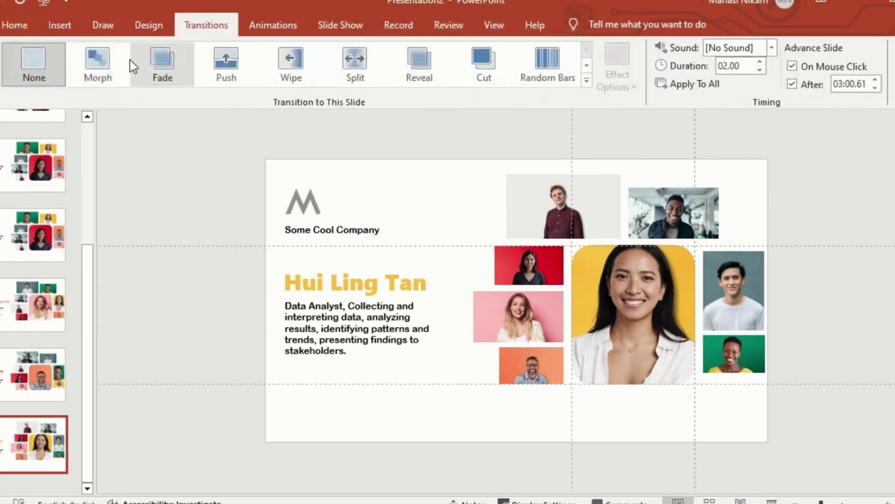
pyautogui.click(99, 60)
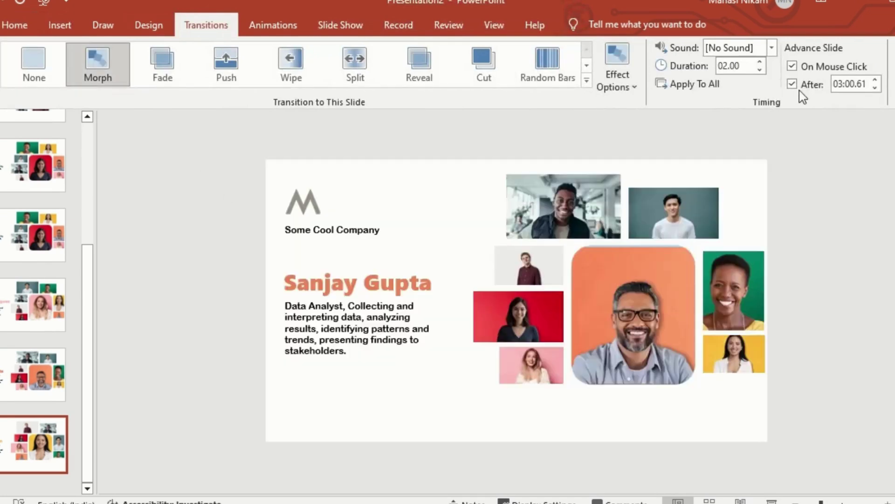